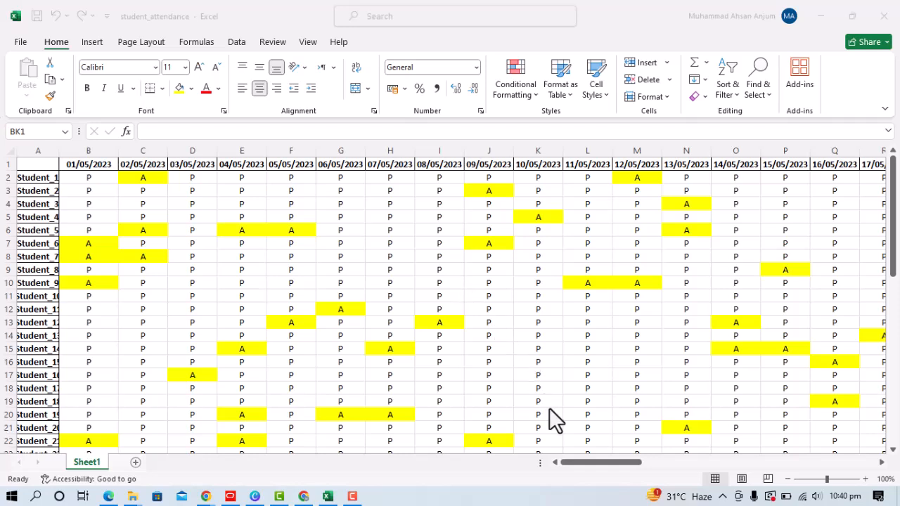
Enter the header "Total Attendace" in cell BK1, directly after the last date column.
click(573, 464)
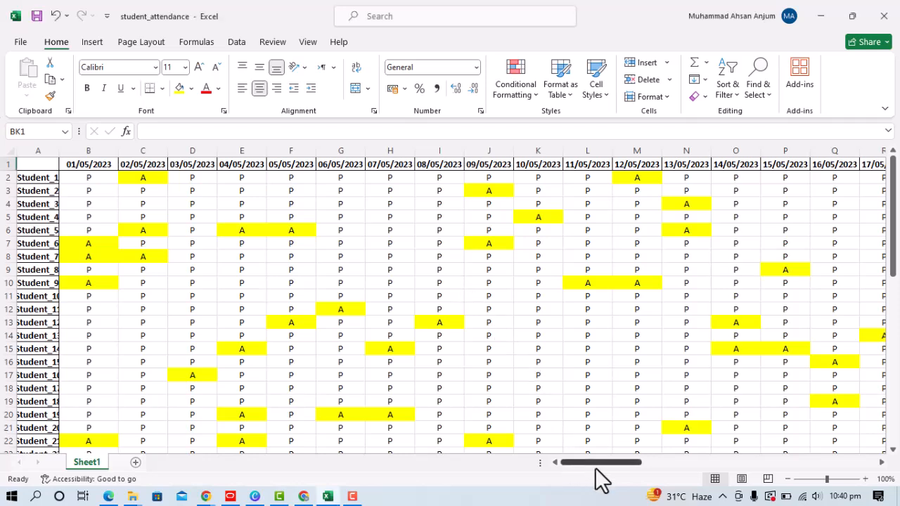
drag(629, 466, 846, 429)
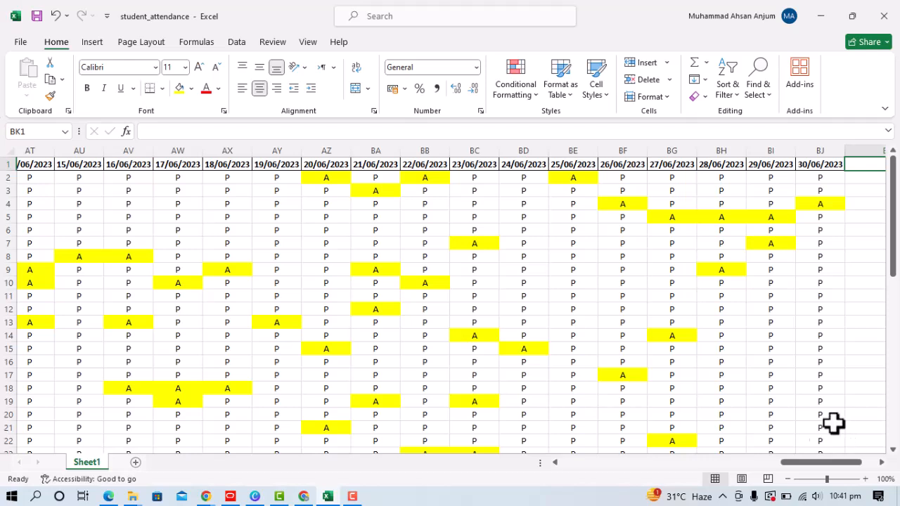
drag(795, 461, 696, 462)
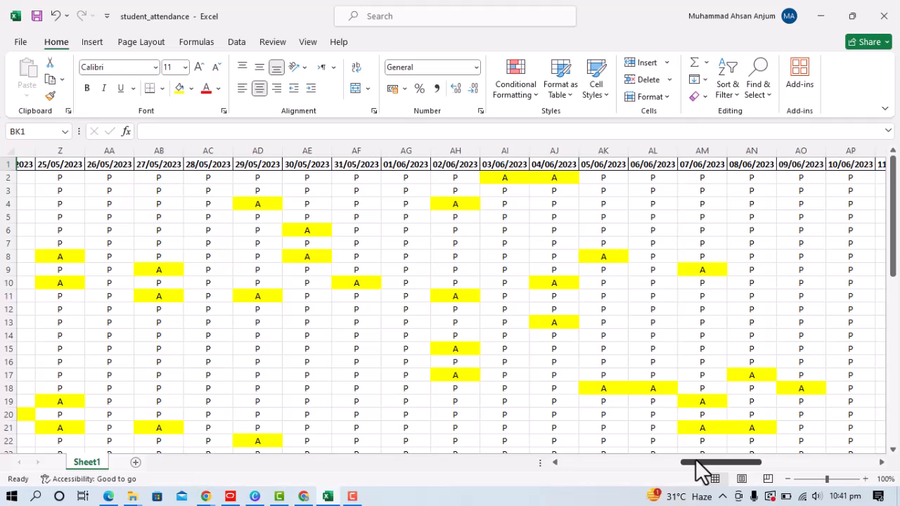
drag(697, 462, 831, 457)
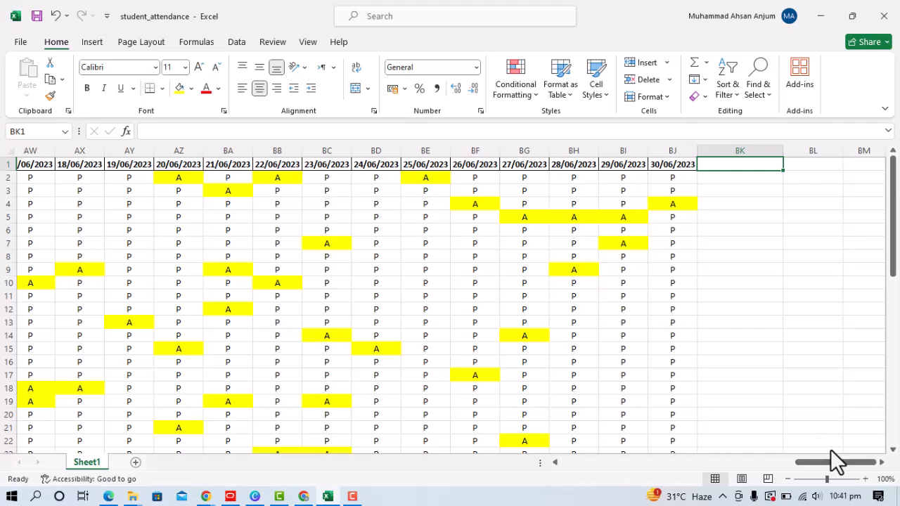
text(T)
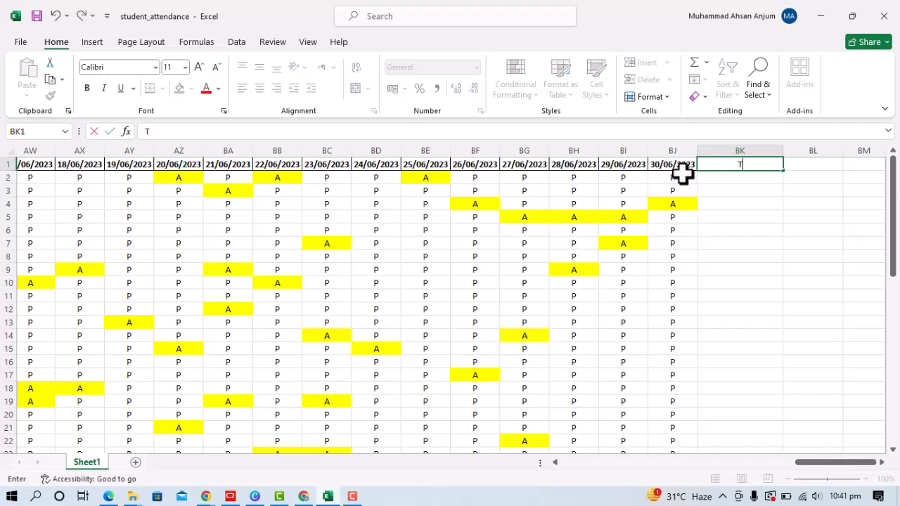
text(otal Attendace)
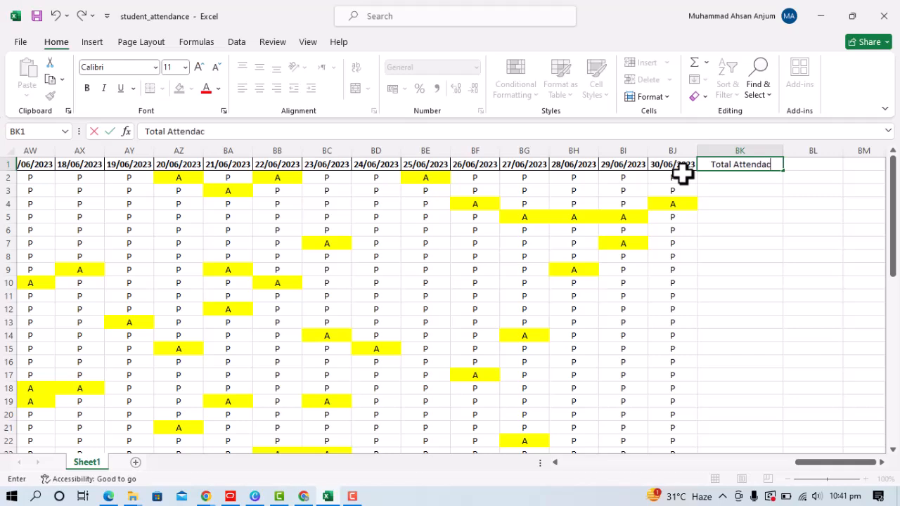
Start a COUNTIF formula in cell BK2 with the first student's attendance, B2:BJ2, as its range.
click(725, 180)
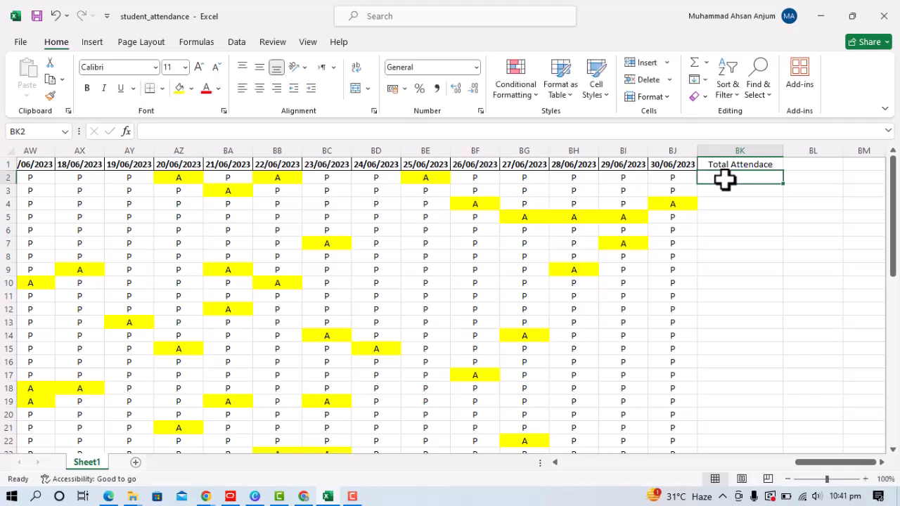
text(=)
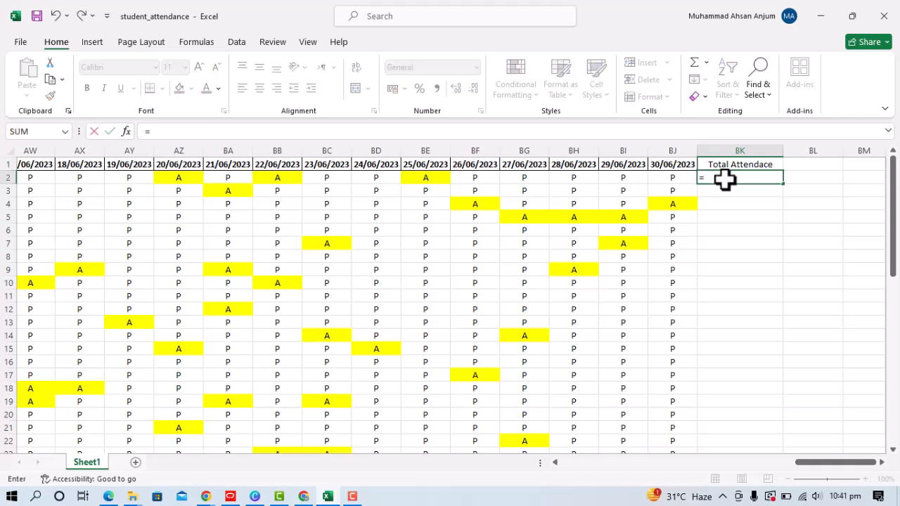
text(coun)
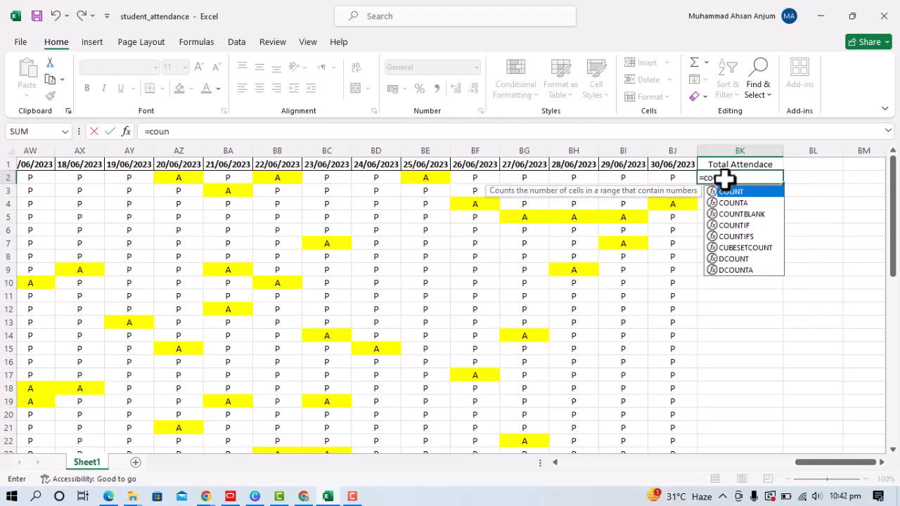
text(tif)
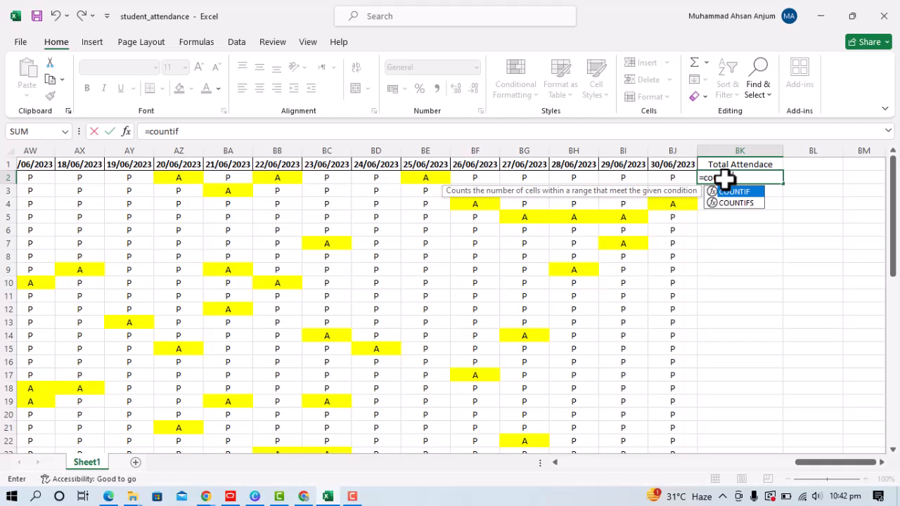
key(Tab)
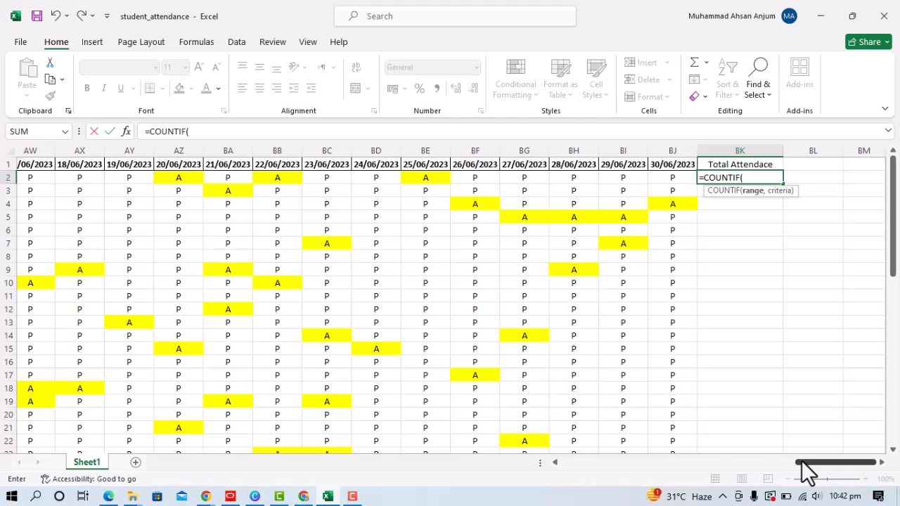
drag(802, 463, 552, 456)
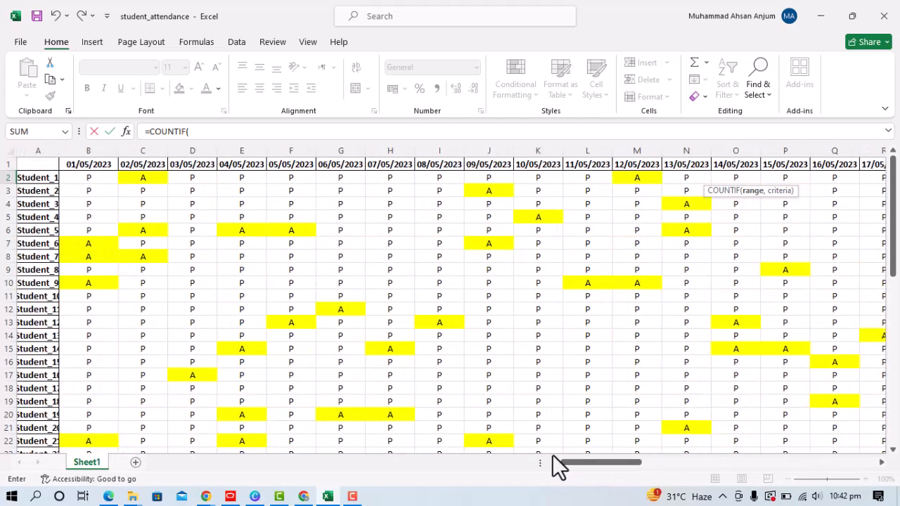
click(79, 181)
key(shift+Right)
key(shift+Right)
key(shift+Right)
key(shift+Right)
key(shift+Right)
key(shift+Right)
key(shift+Right)
key(shift+Right)
key(shift+Right)
key(shift+Right)
key(shift+Right)
key(shift+Right)
key(shift+Right)
key(shift+Right)
key(shift+Right)
key(shift+Right)
key(shift+Right)
key(shift+Right)
key(shift+Right)
key(shift+Right)
key(shift+Right)
key(shift+Right)
key(shift+Right)
key(shift+Right)
key(shift+Right)
key(shift+Right)
key(shift+Right)
key(shift+Right)
key(shift+Right)
key(shift+Right)
key(shift+Right)
key(shift+Right)
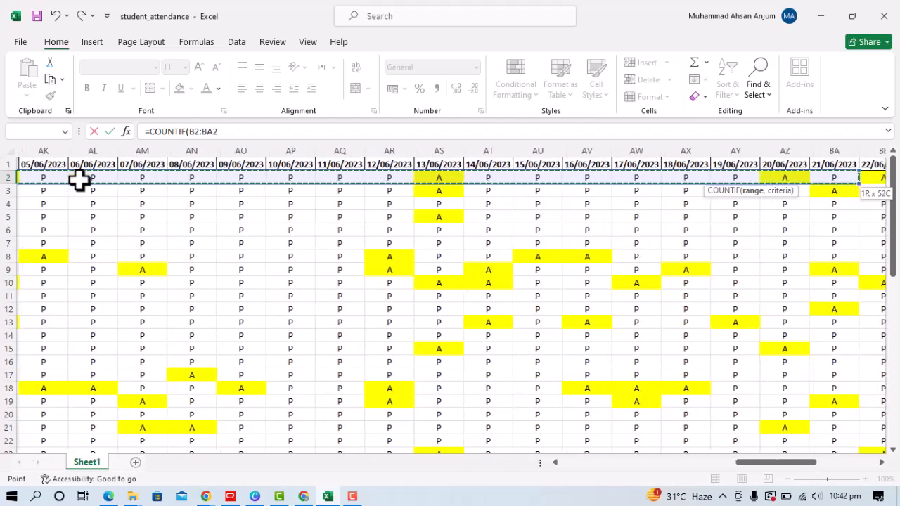
key(shift+Right)
key(shift+Right)
key(shift+Right)
key(shift+Right)
key(shift+Right)
key(shift+Right)
key(shift+Right)
key(shift+Right)
key(shift+Right)
key(shift+Right)
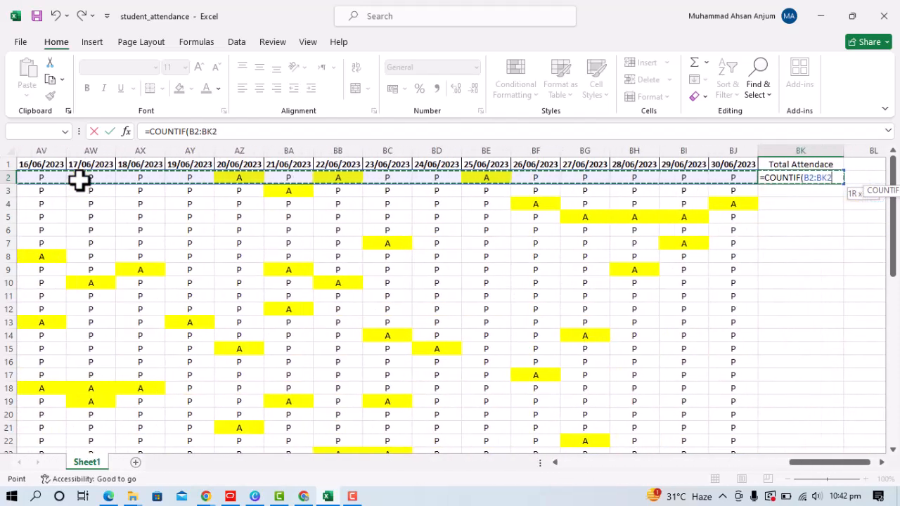
key(shift+Left)
key(shift+Left)
key(shift+Right)
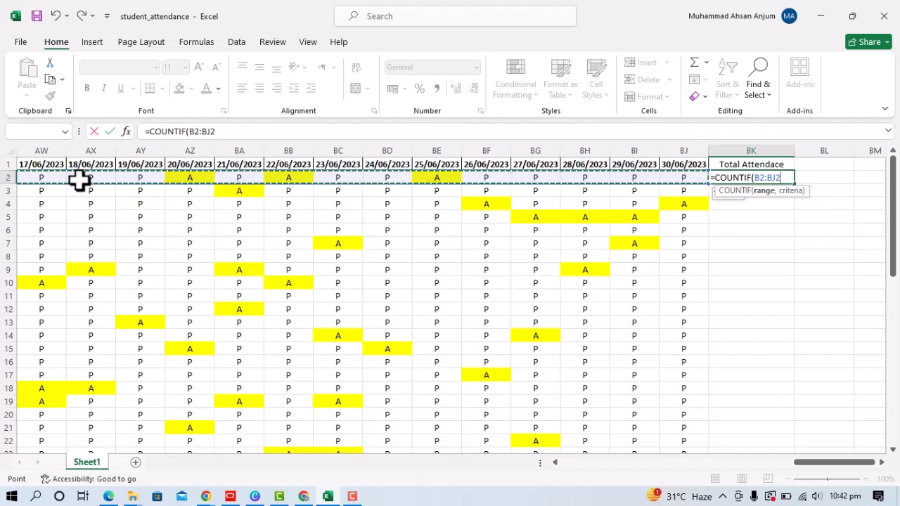
Complete the COUNTIF formula in BK2 with P as the criterion and enter it.
text(,)
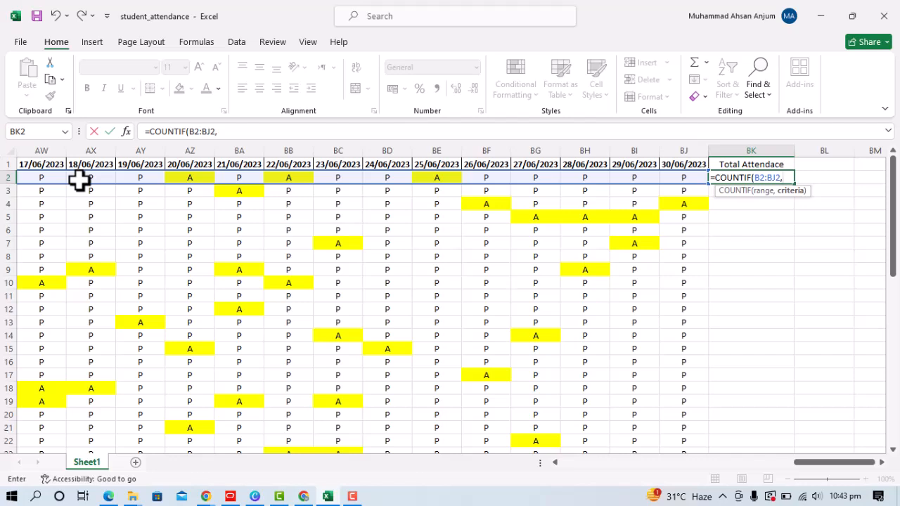
text(P)
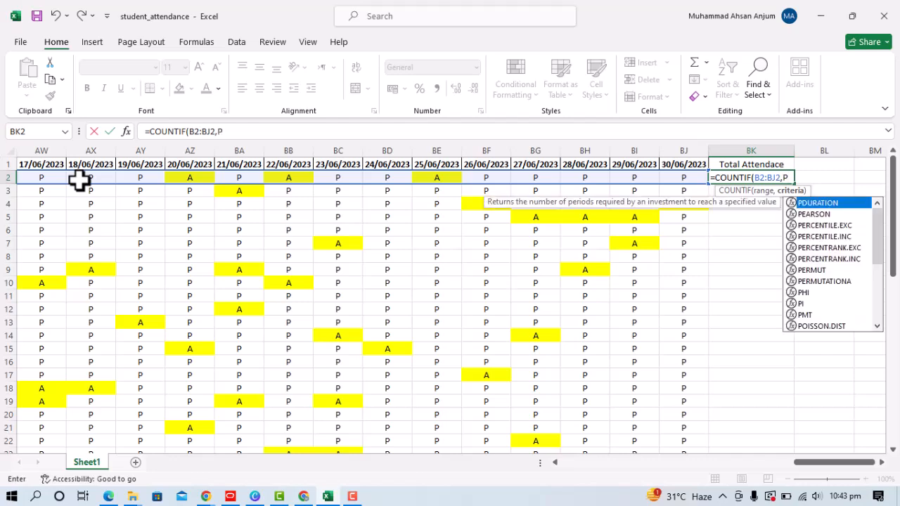
text())
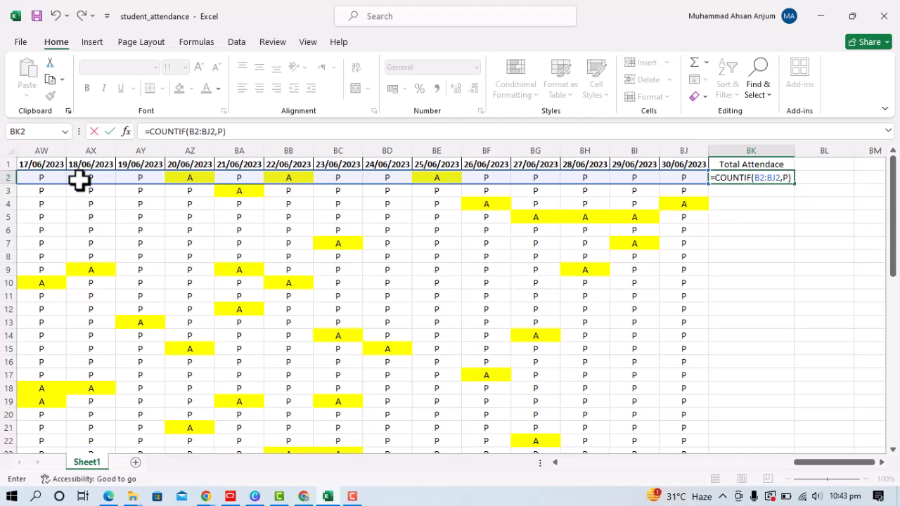
key(Return)
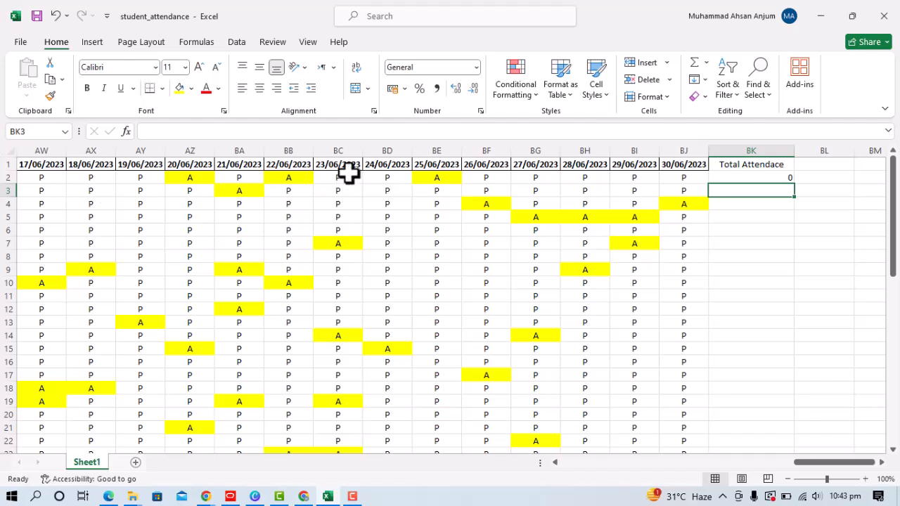
Correct BK2's formula to =COUNTIF(B2:BJ2,"P") and fill it down the column for all students.
click(726, 177)
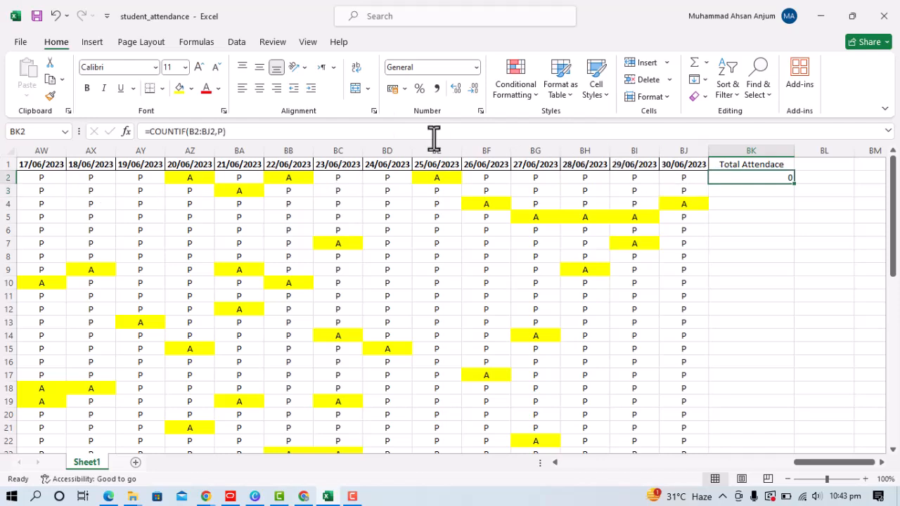
click(219, 132)
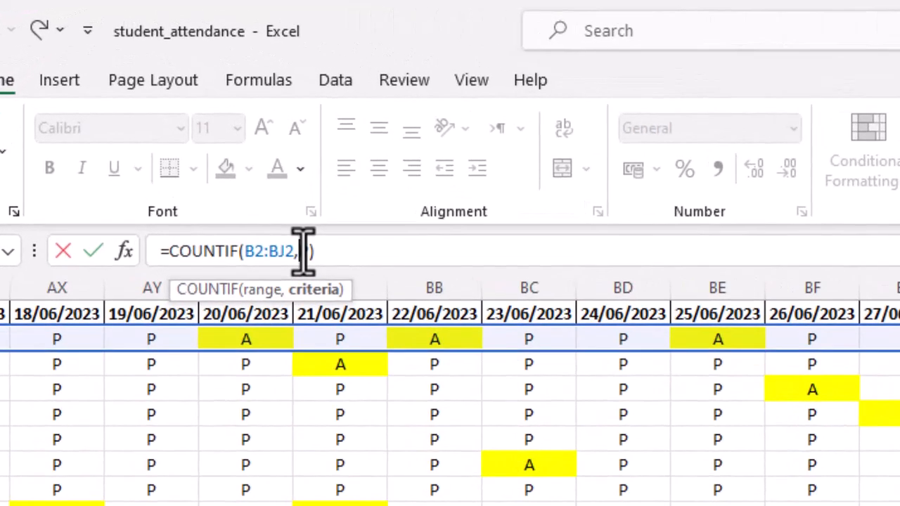
text("P)
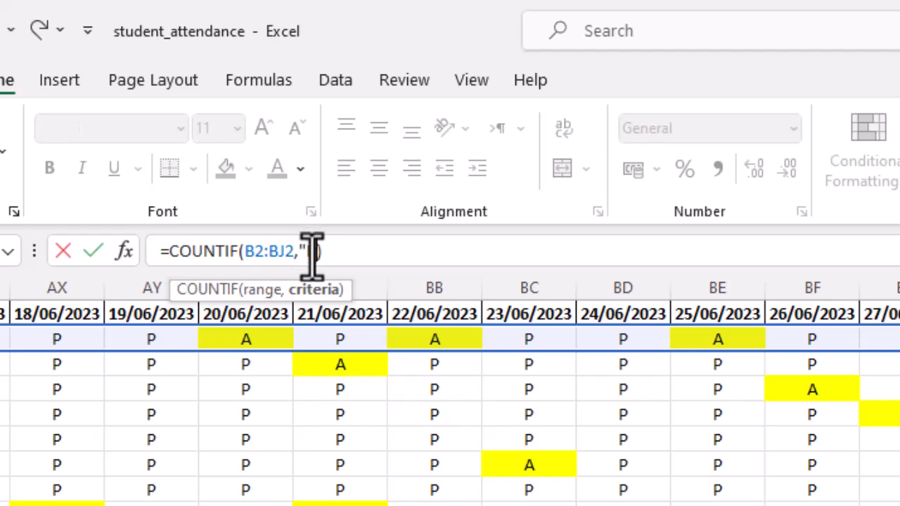
text(")
text(P)
key(Return)
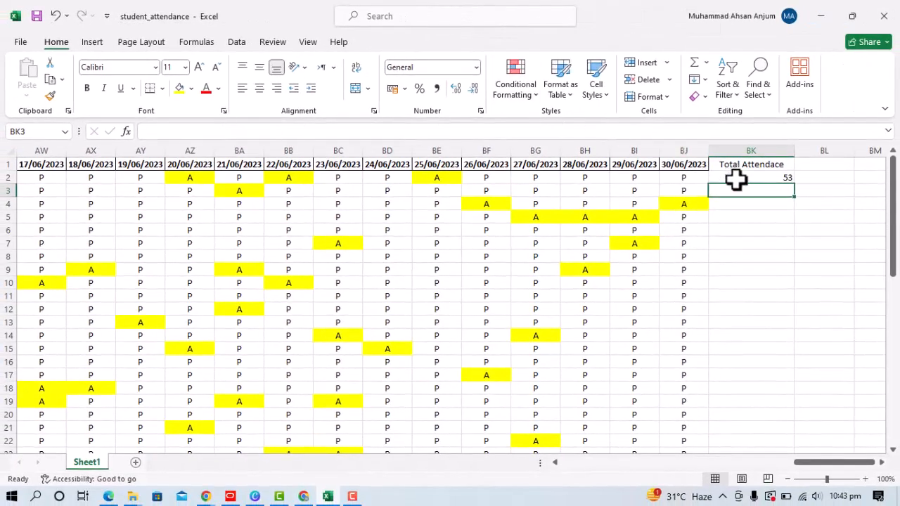
click(735, 179)
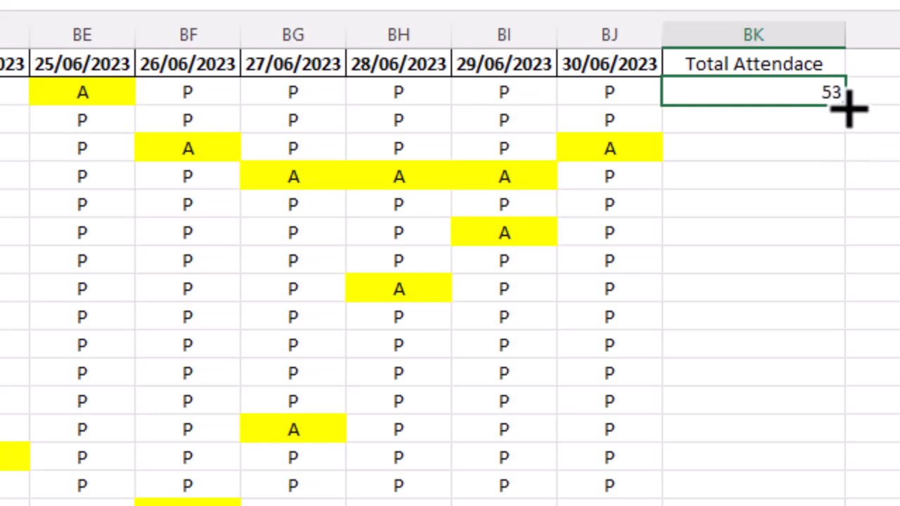
double_click(848, 106)
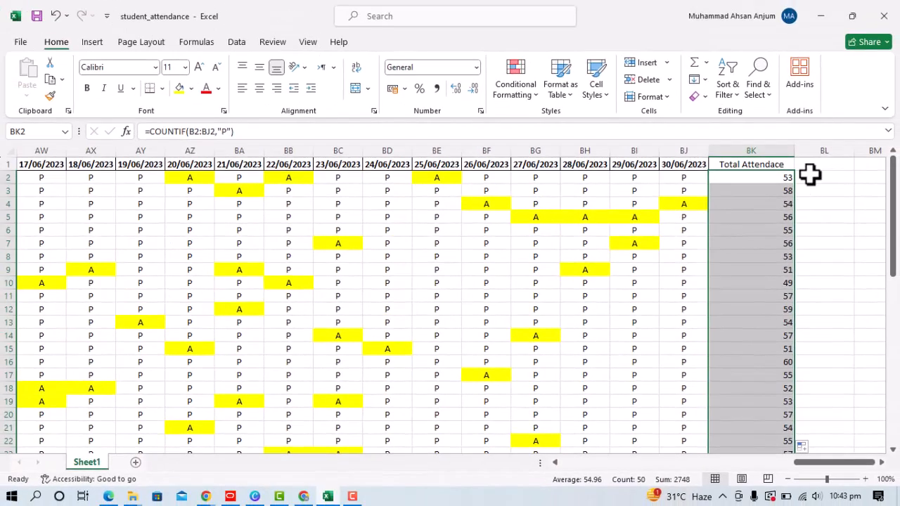
Calculate the first student's attendance percentage in cell BL2 with the formula =(BK2/60)*100.
click(810, 176)
text(=)
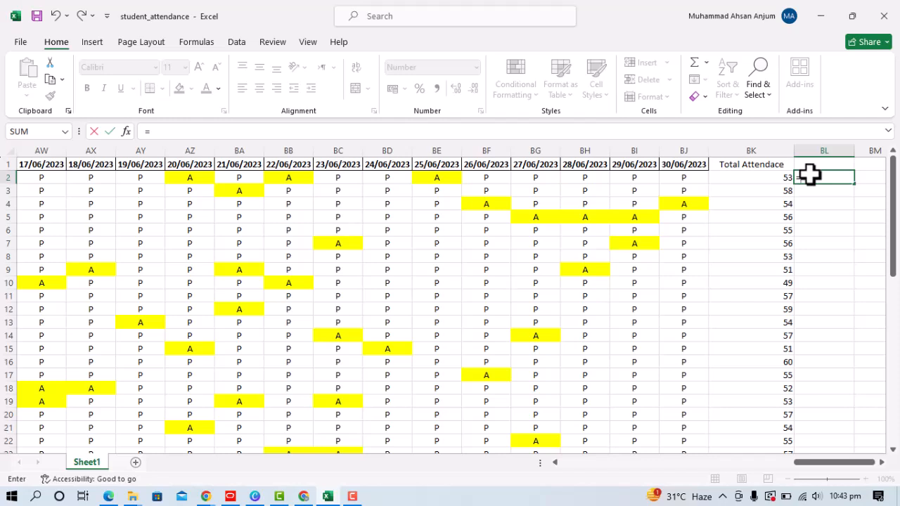
click(778, 177)
text(/60)
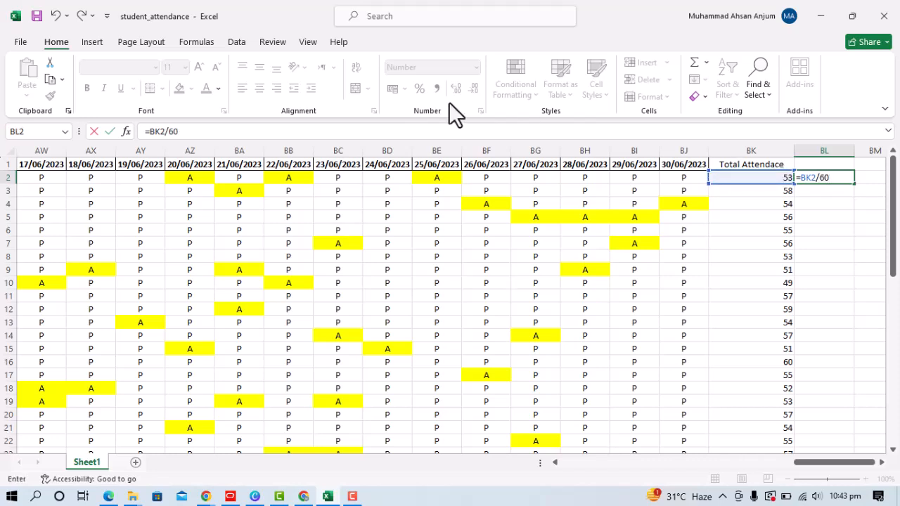
click(233, 132)
text())
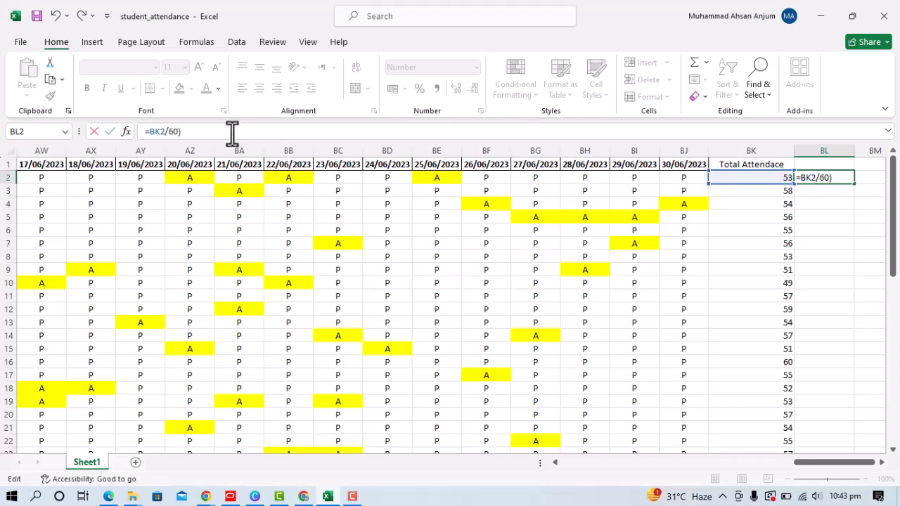
click(148, 132)
text(()
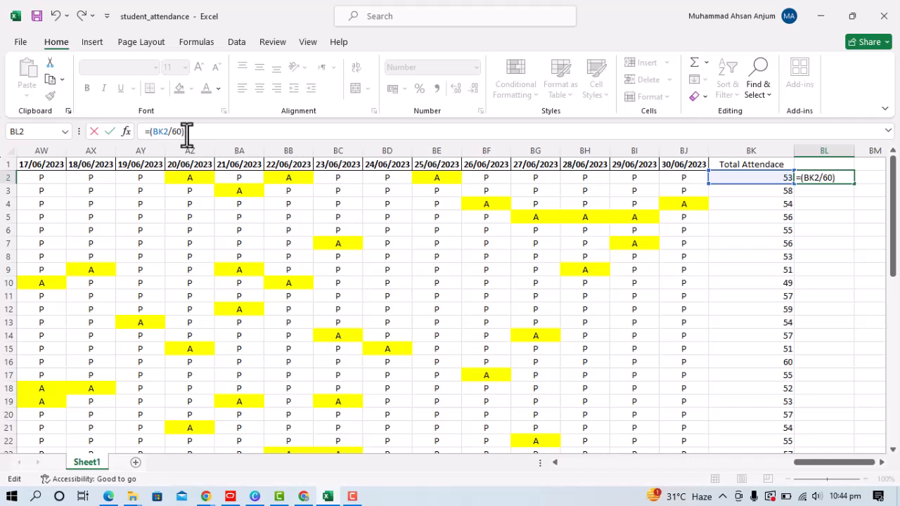
text(*100)
key(Return)
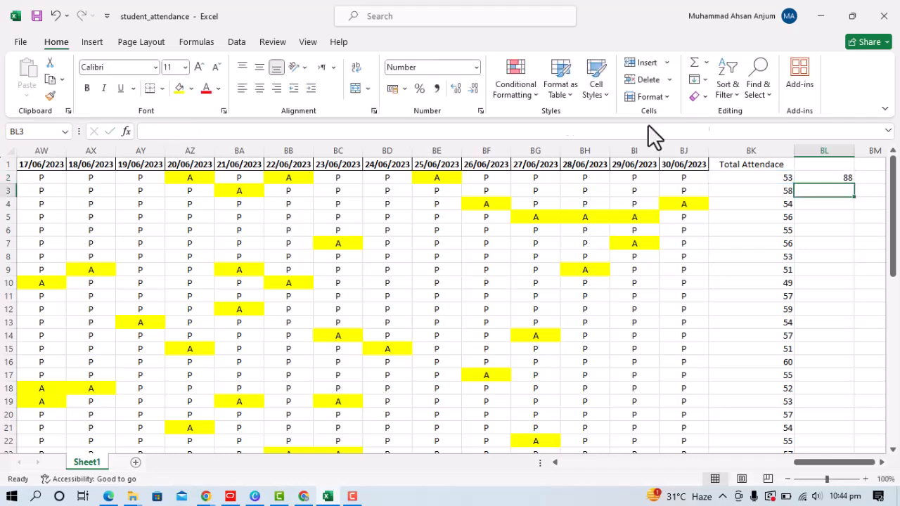
Fill the percentage formula from BL2 down column BL for all students.
click(823, 177)
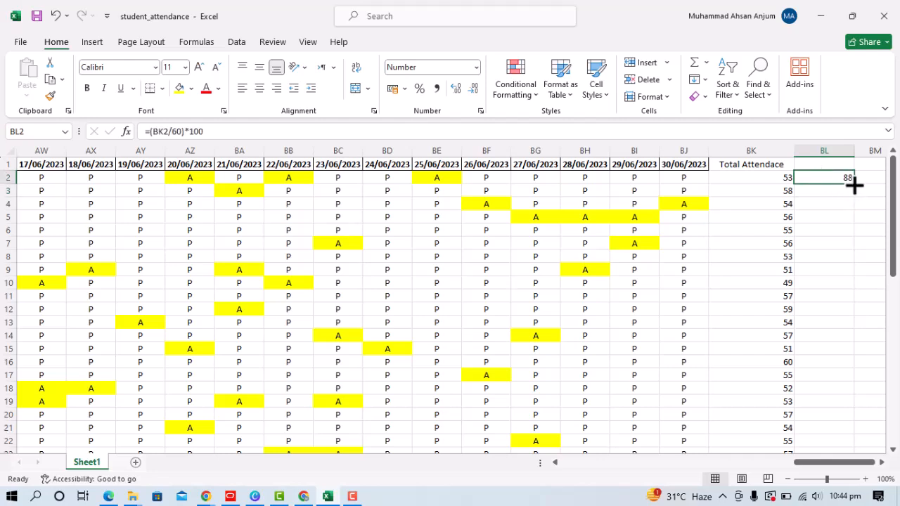
double_click(854, 183)
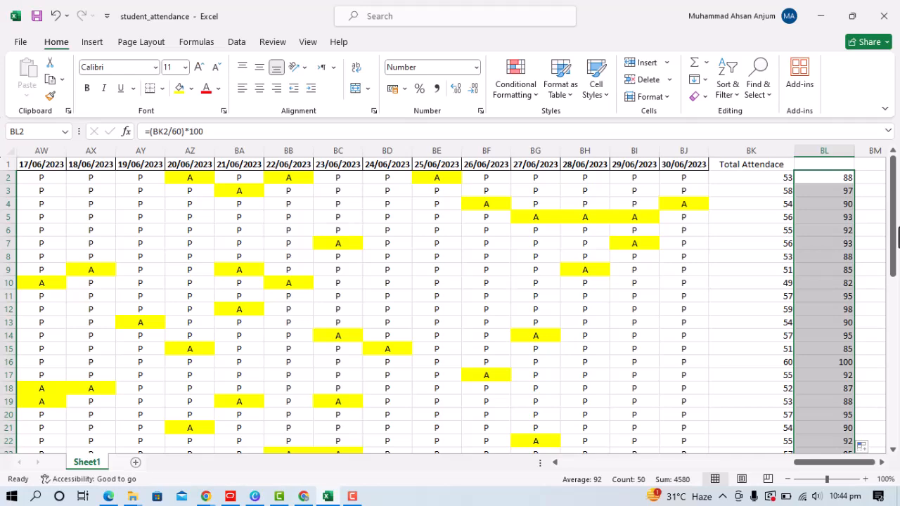
mouse_move(895, 236)
mouse_down()
mouse_move(895, 415)
mouse_move(883, 229)
mouse_up()
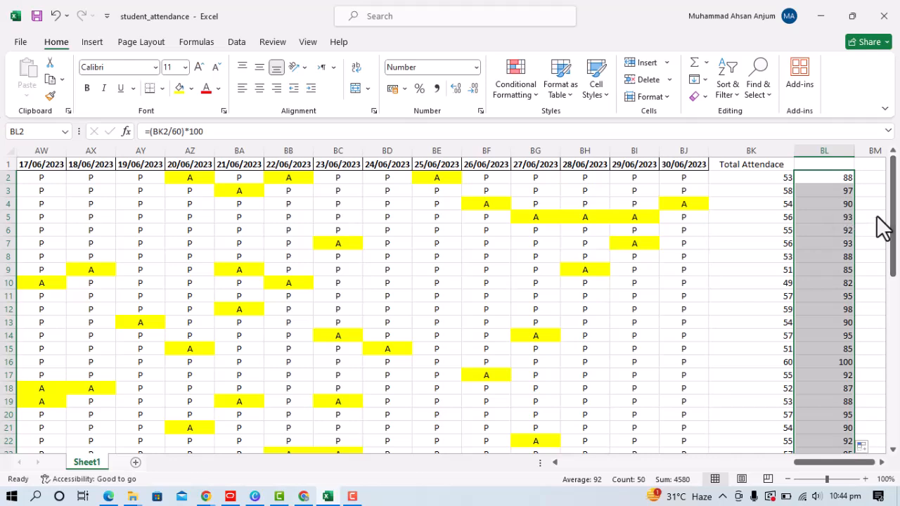